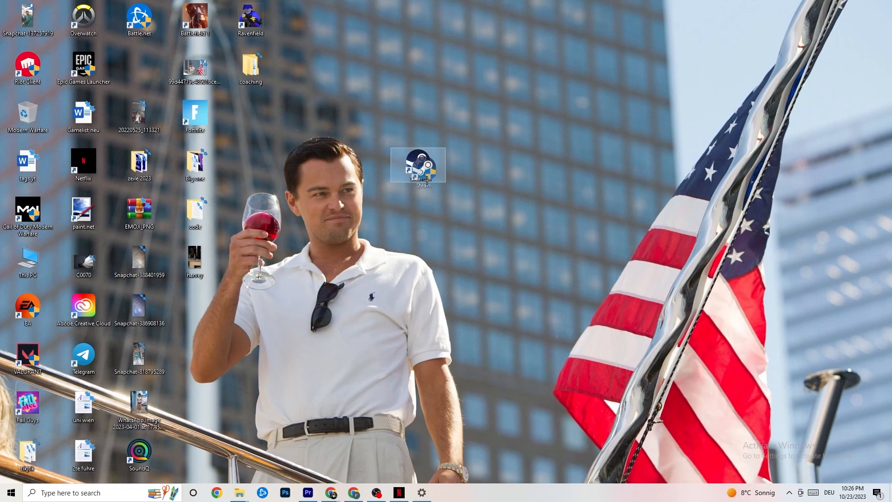
Check the Steam desktop shortcut's available actions for the option to run it as administrator
left_click(421, 106)
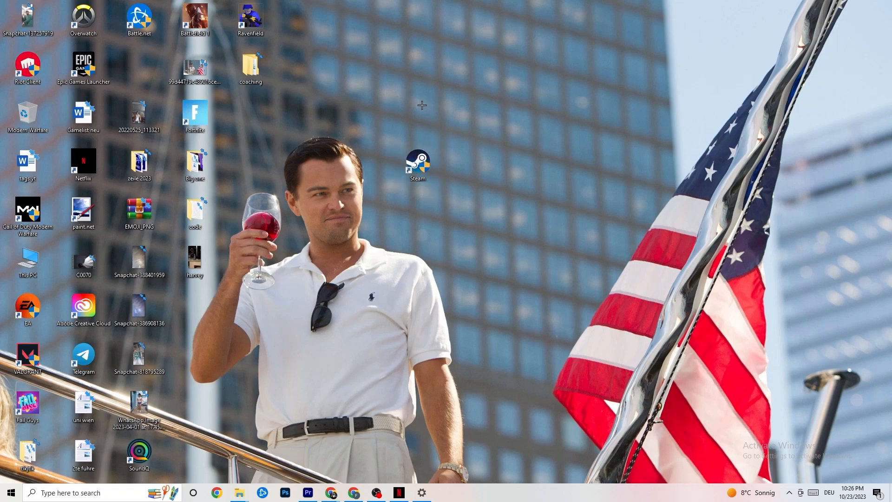
right_click(426, 163)
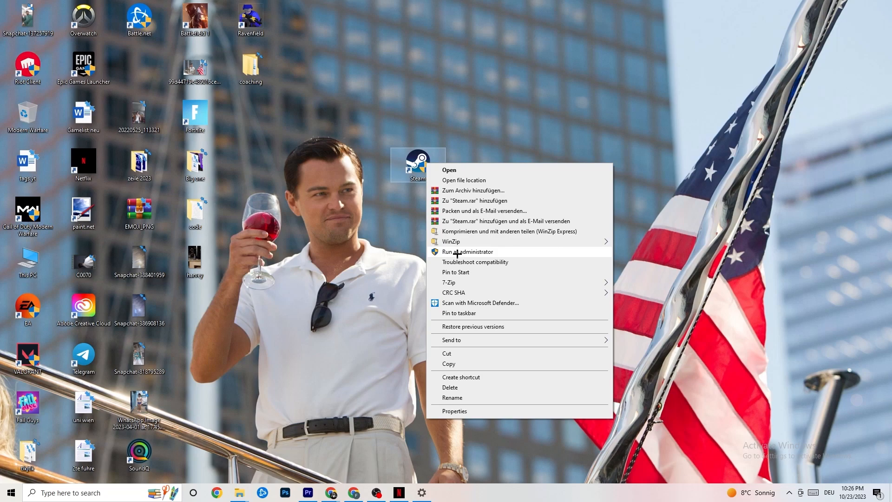
left_click(393, 247)
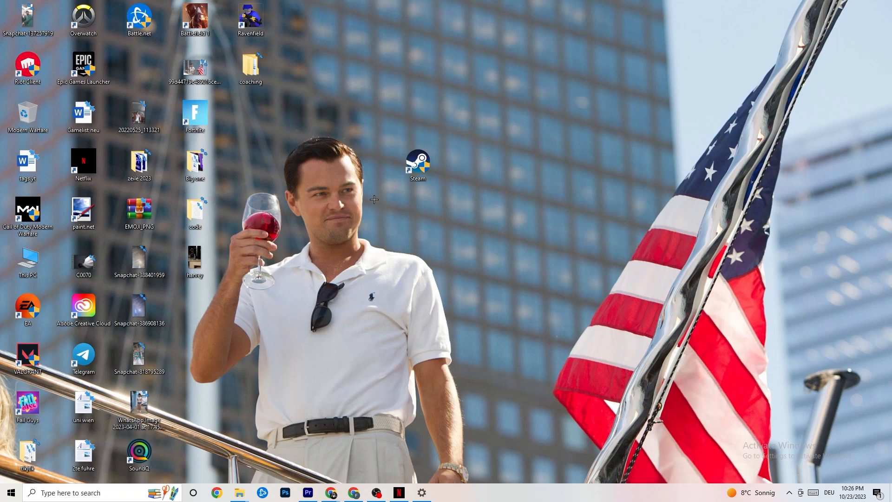
Review the Steam shortcut's compatibility properties, including the compatibility mode versions and the administrator setting, and accept them
right_click(416, 165)
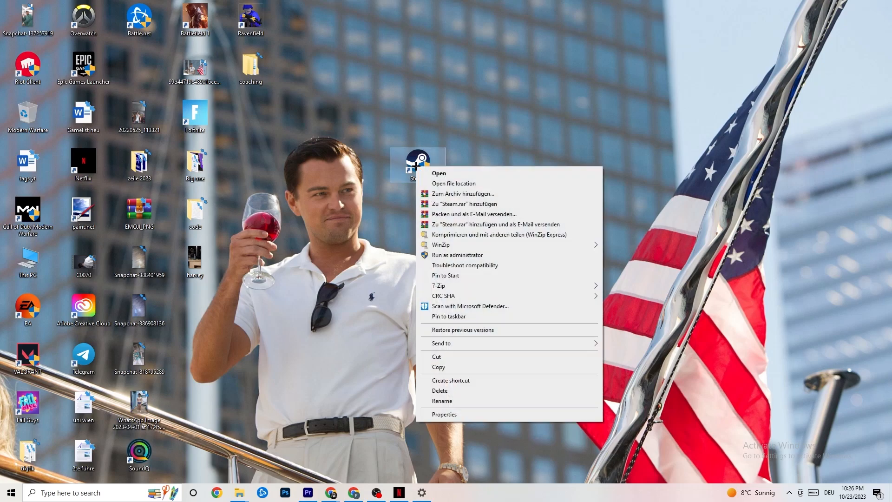
left_click(463, 416)
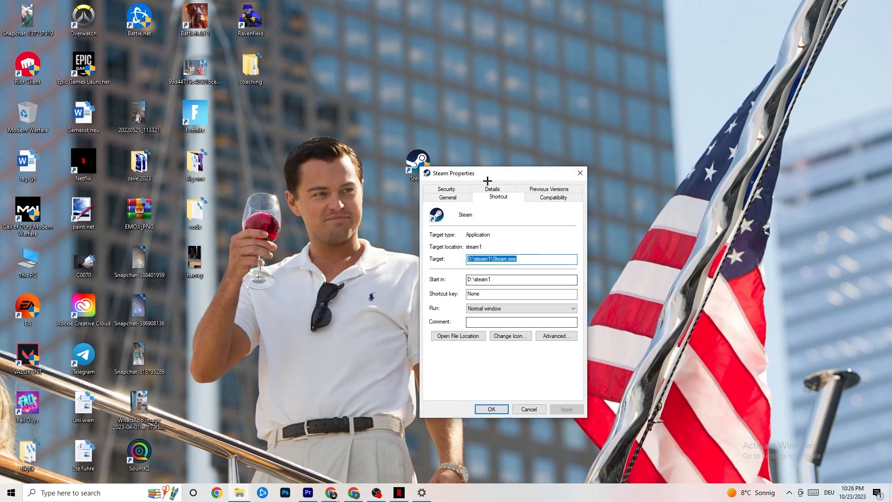
left_click_drag(485, 172, 440, 103)
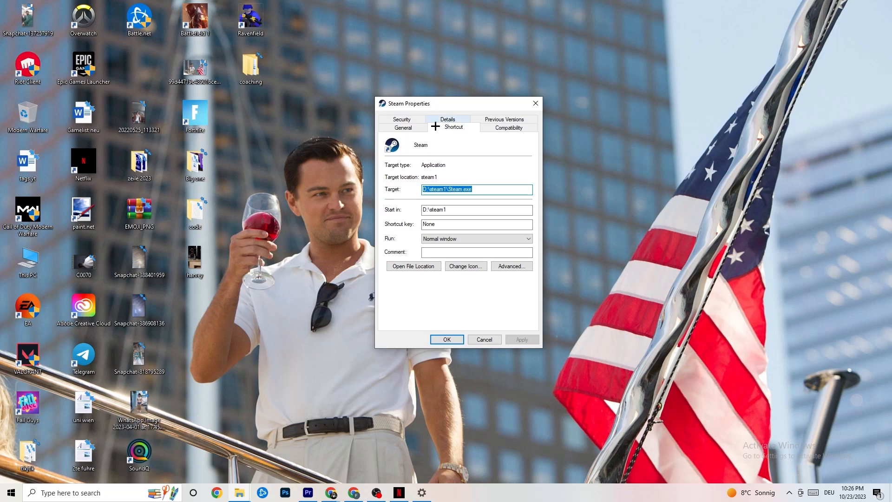
left_click(484, 126)
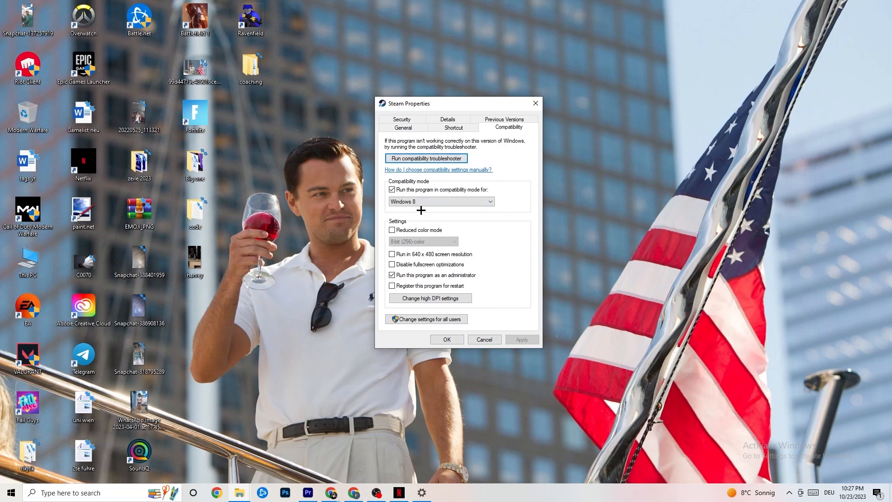
left_click(392, 190)
left_click(433, 201)
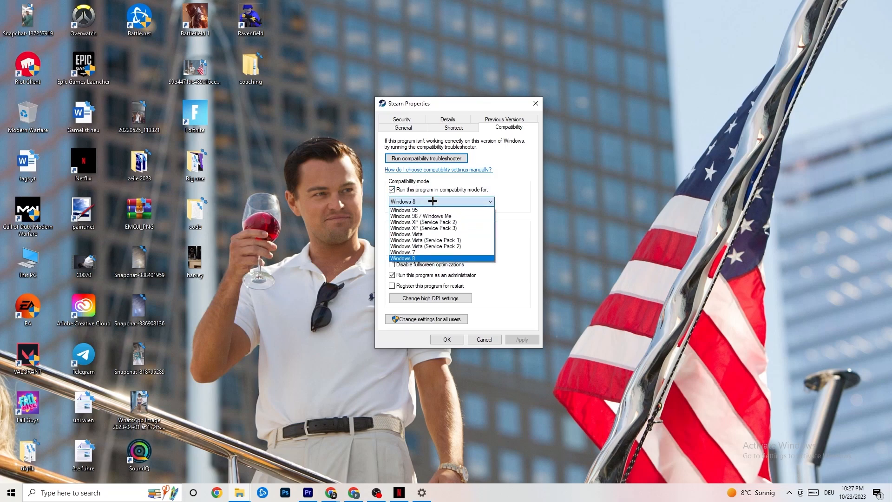
left_click(507, 215)
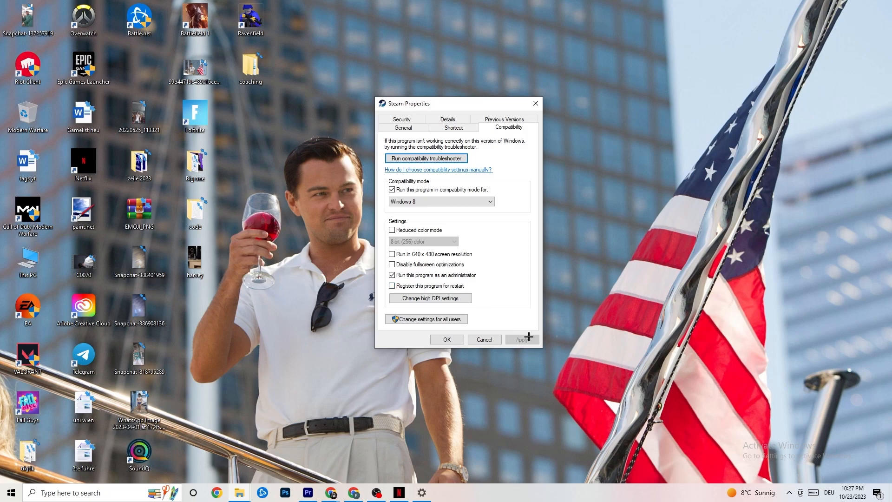
left_click(448, 340)
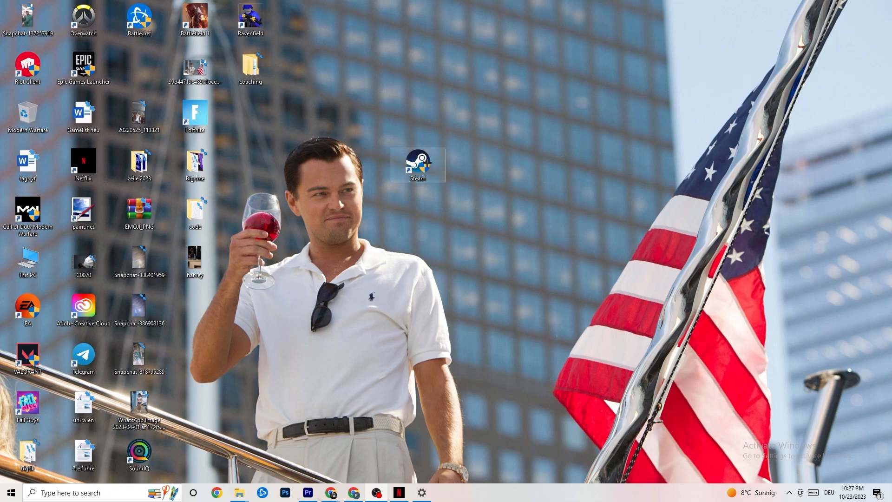
left_click(1, 499)
left_click(330, 418)
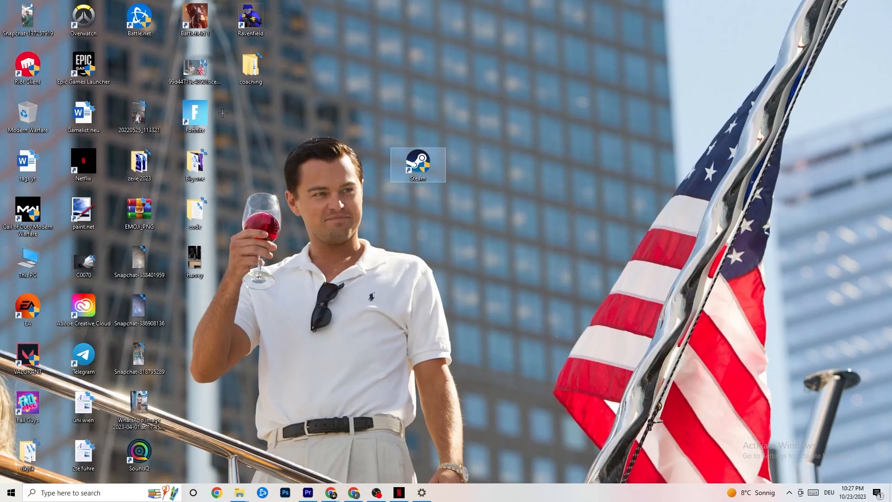
right_click(409, 169)
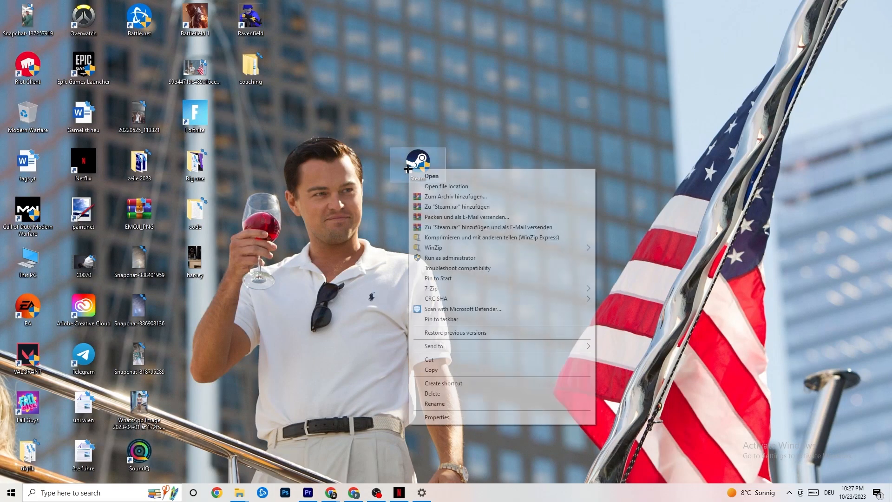
left_click(383, 261)
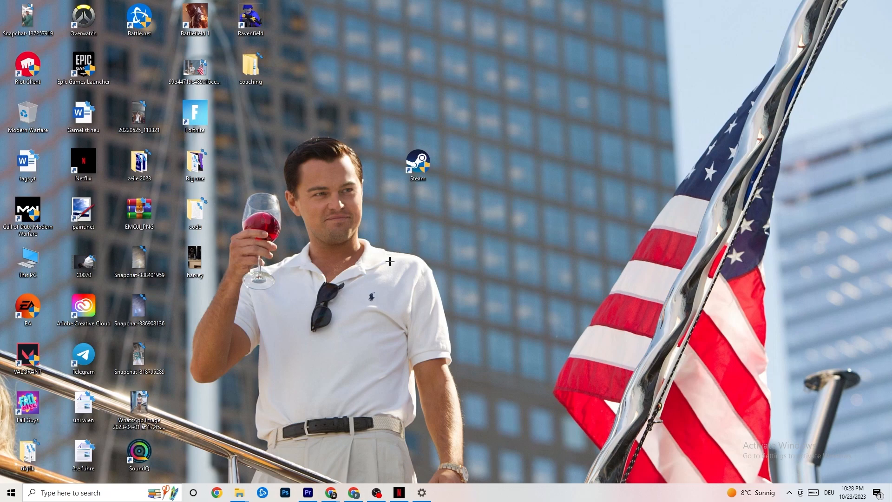
Open Task Manager maximized and inspect the End task option for the running Google Chrome app
right_click(495, 498)
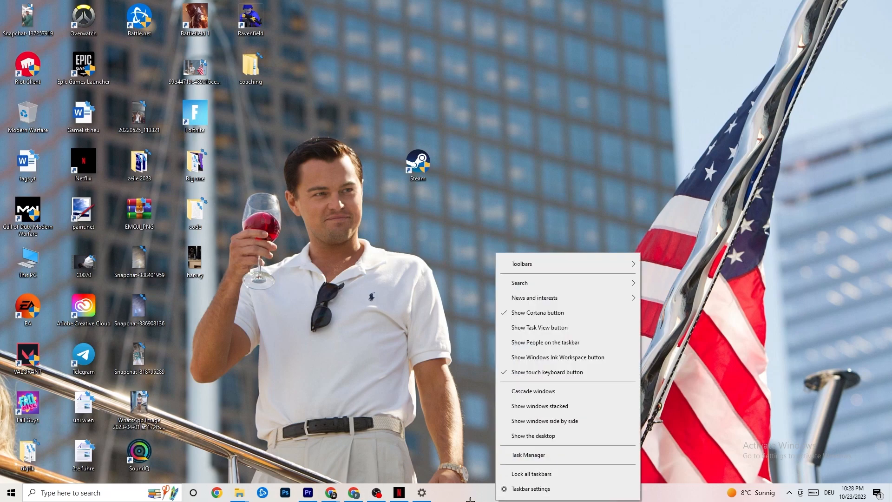
left_click(532, 455)
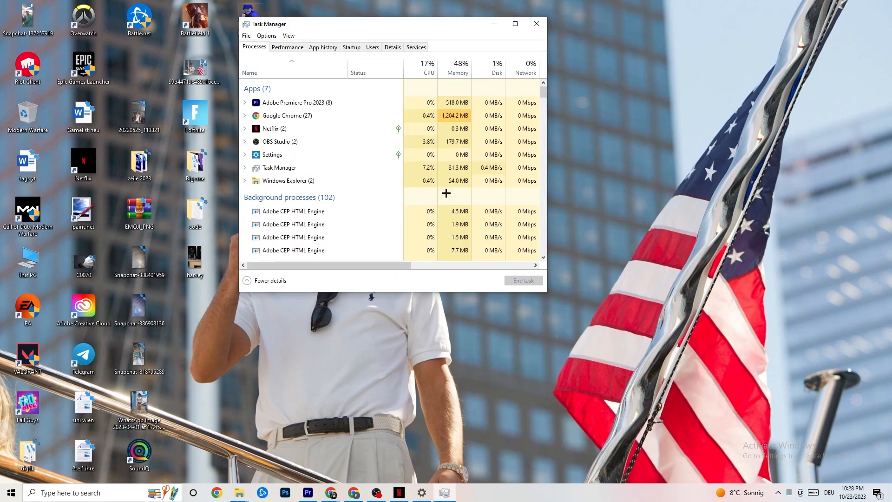
left_click(514, 23)
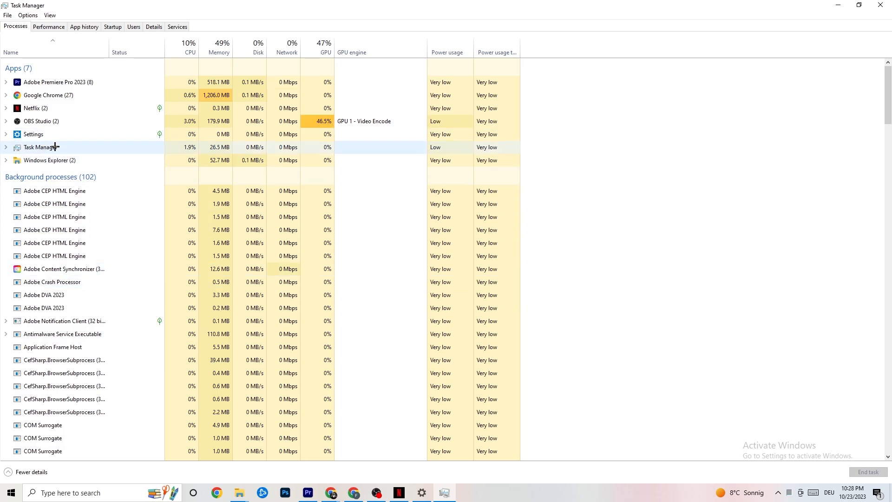
right_click(64, 95)
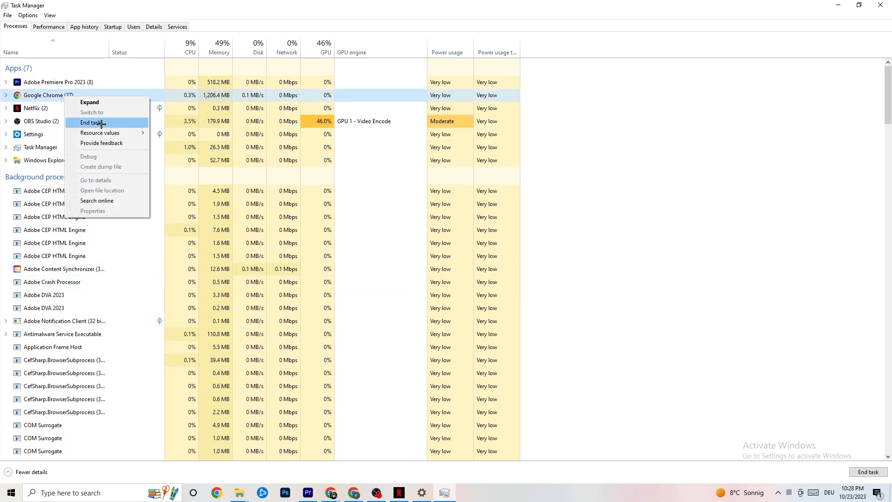
left_click(635, 112)
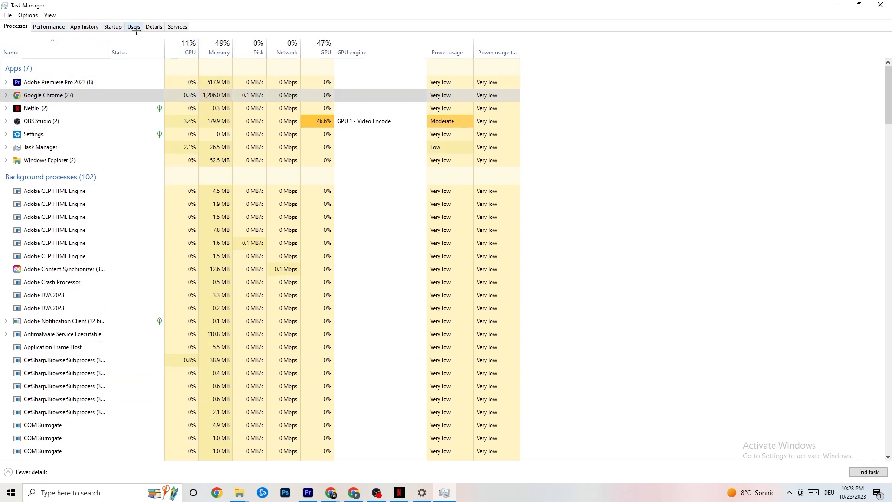
Inspect the priority levels available for the Adobe Premiere Pro process in Task Manager's process details
left_click(152, 27)
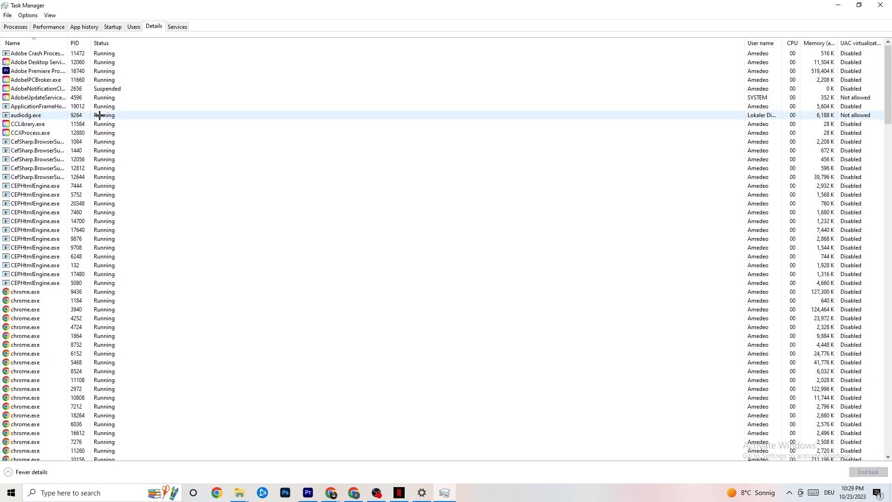
right_click(49, 73)
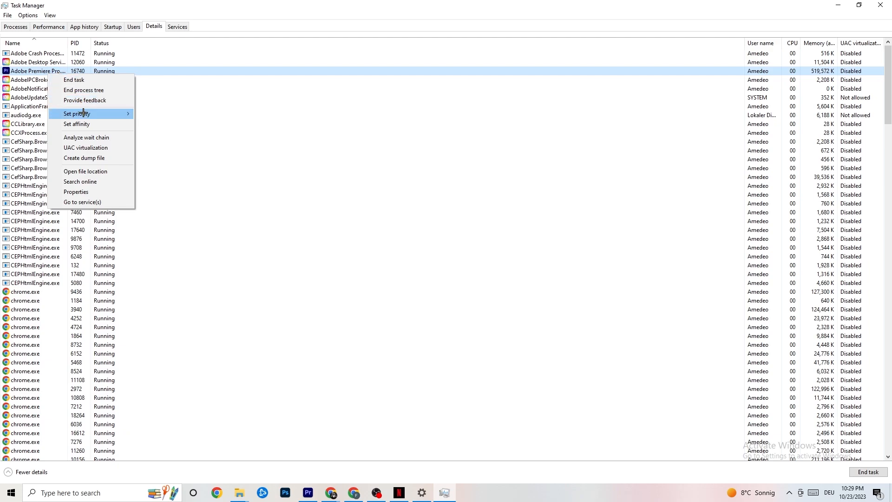
mouse_move(84, 116)
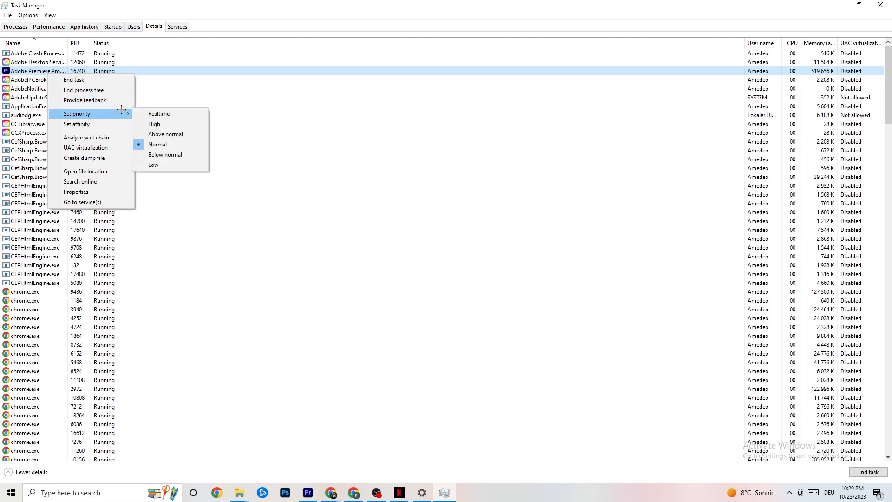
left_click(123, 111)
left_click(123, 111)
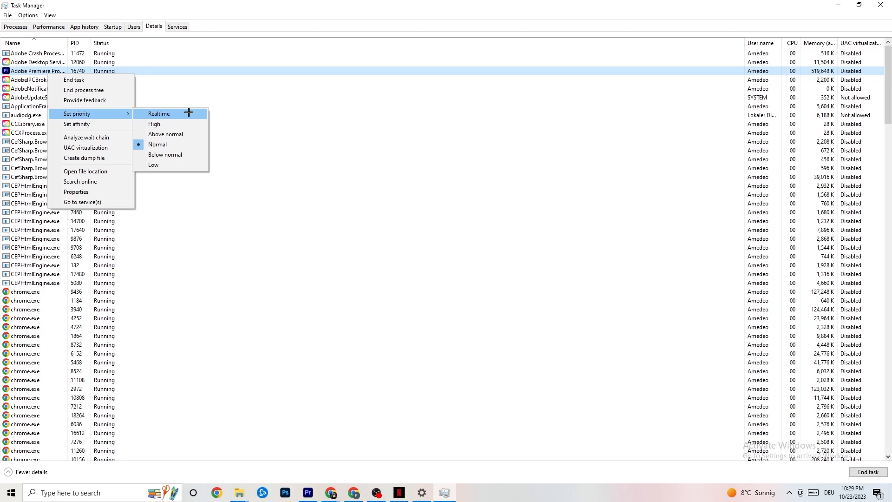
left_click(242, 98)
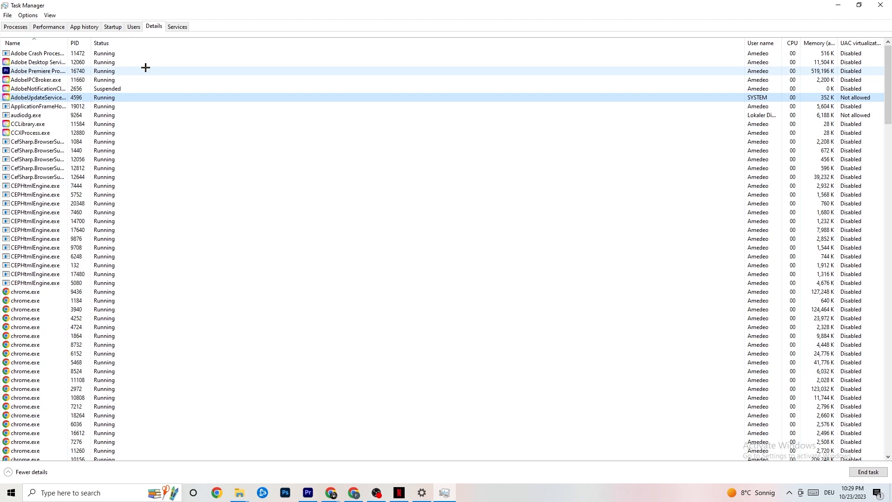
Review the startup apps and the Disable option for Razer Synapse, and close Task Manager
left_click(113, 26)
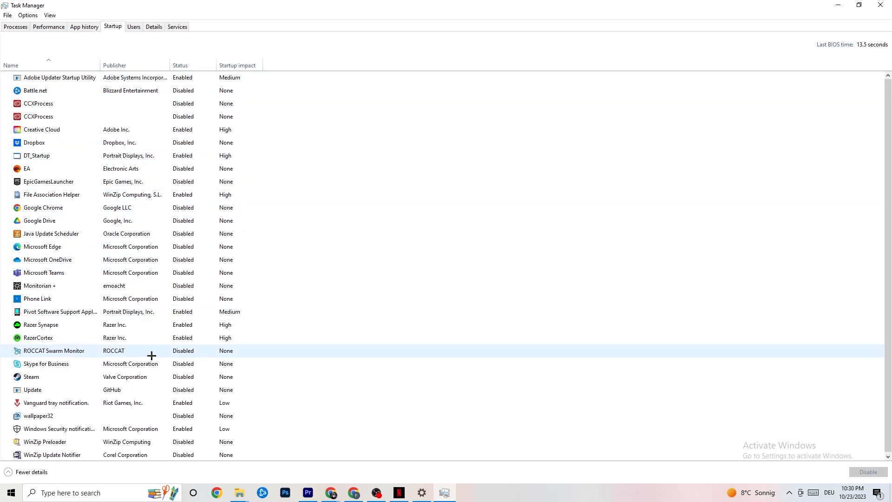
right_click(181, 325)
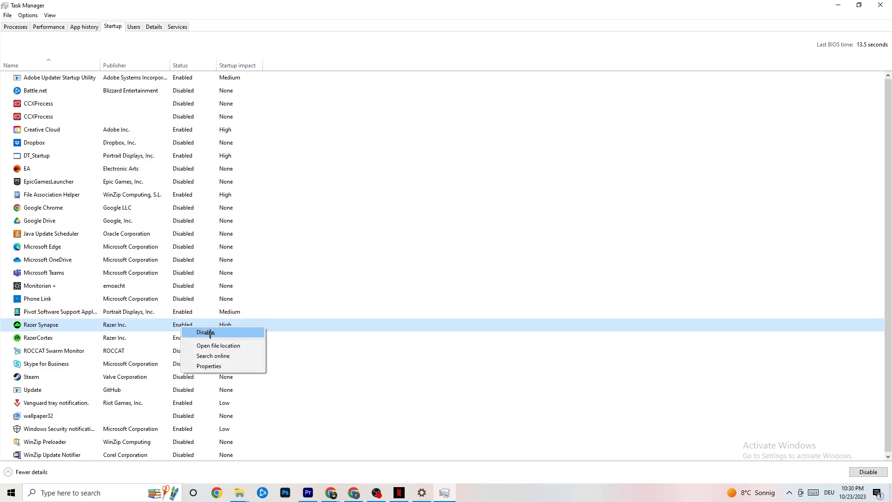
left_click(460, 47)
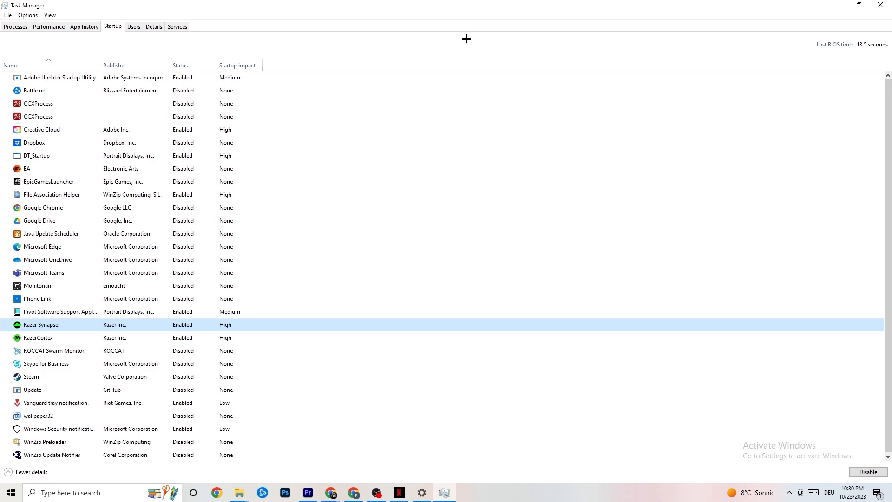
left_click(878, 5)
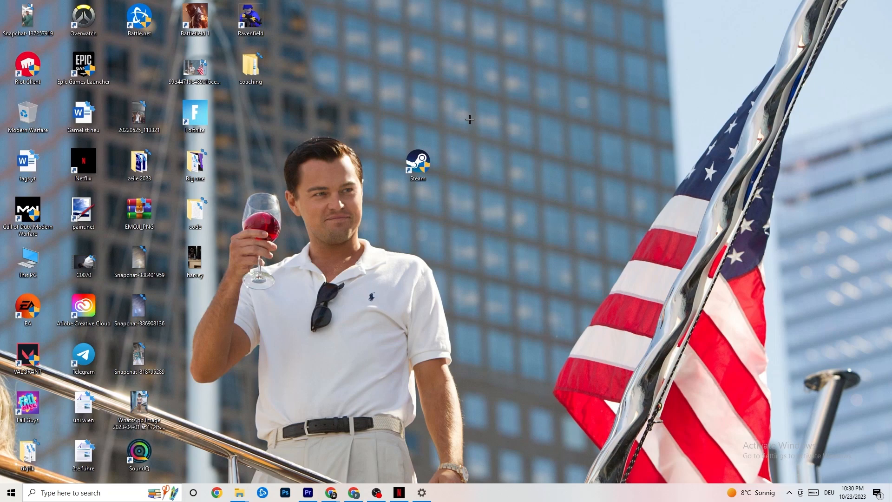
Open the Windows display settings and inspect the scaling choices for text, apps and other items
left_click(6, 497)
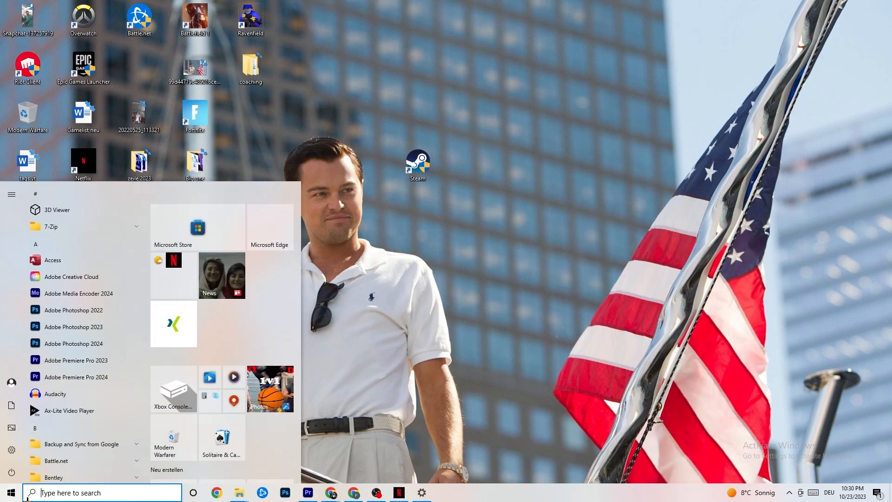
left_click(13, 450)
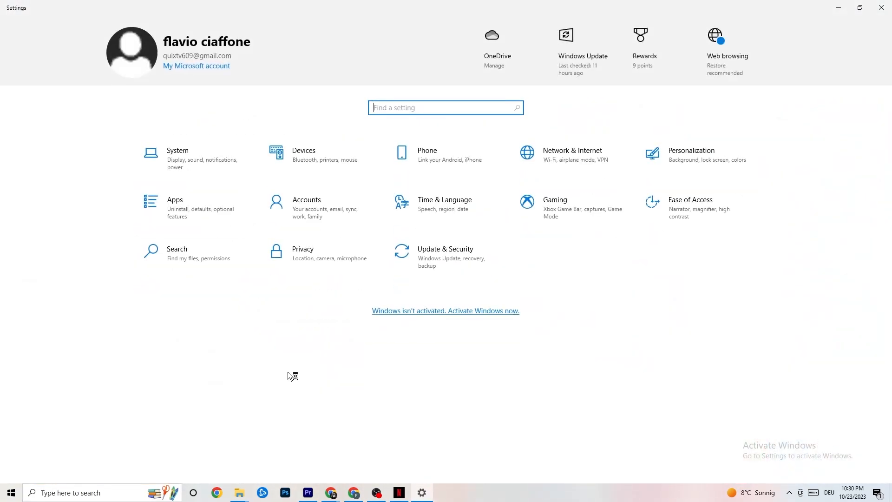
left_click(196, 157)
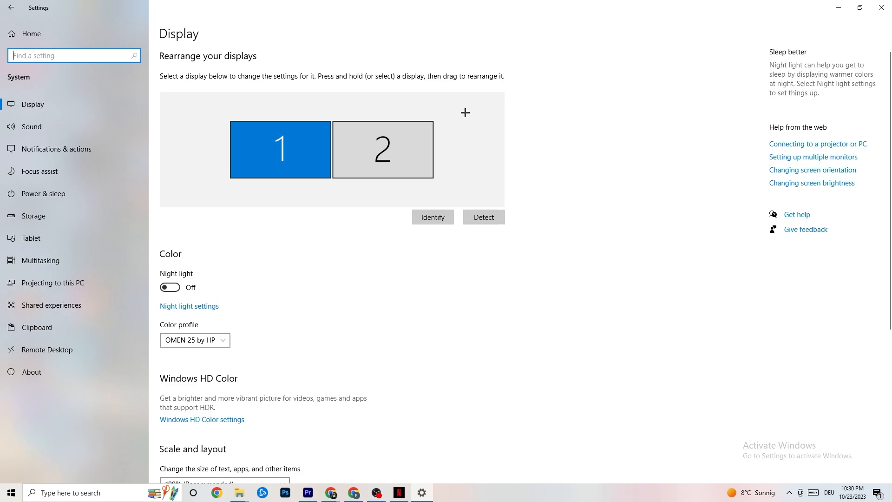
scroll(434, 104, "down", 5)
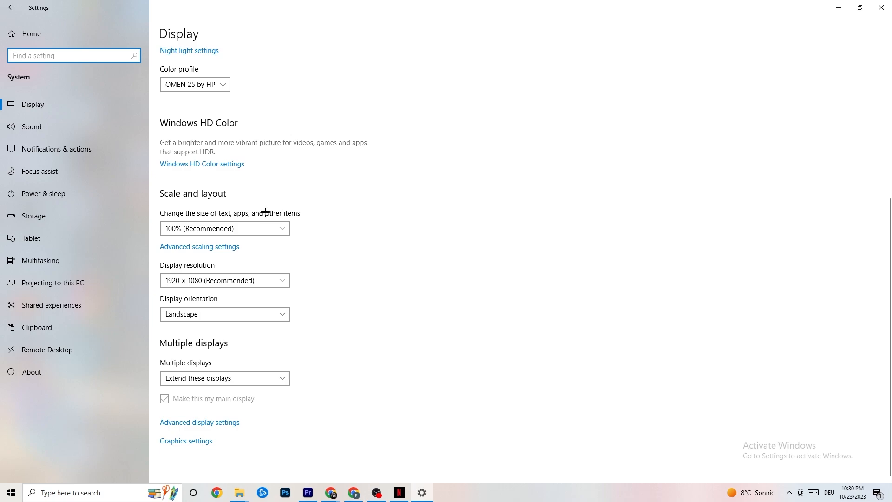
left_click(258, 227)
left_click(352, 180)
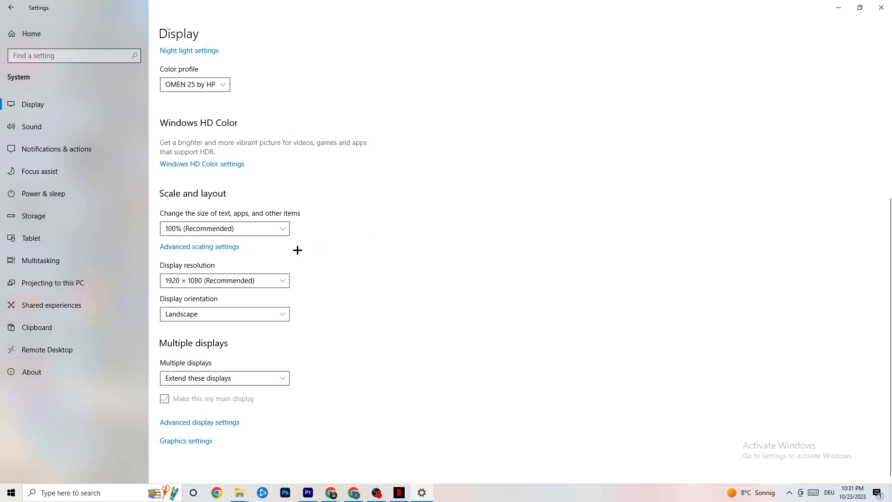
Review the available power plans in the additional power settings and close the Power Options window
left_click(56, 192)
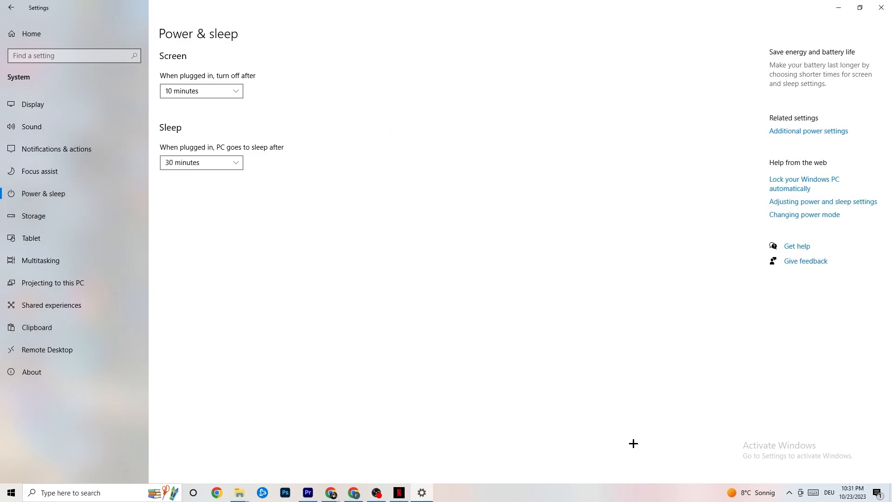
left_click(826, 130)
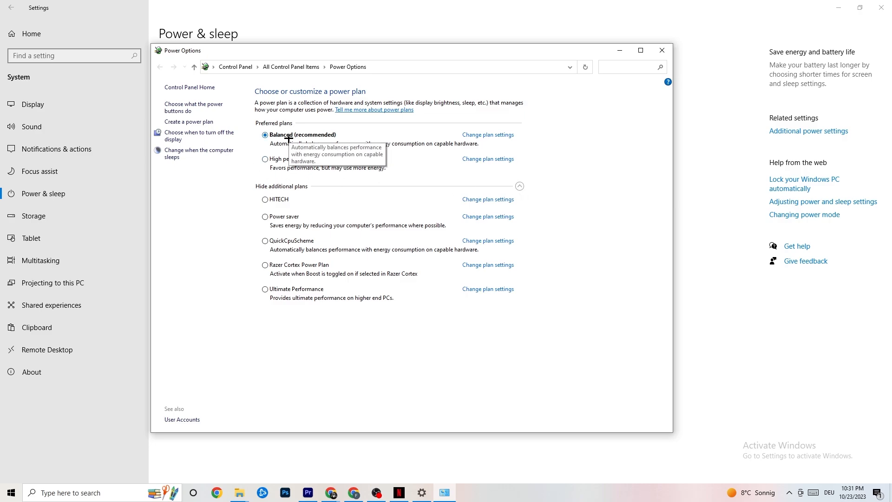
left_click(661, 50)
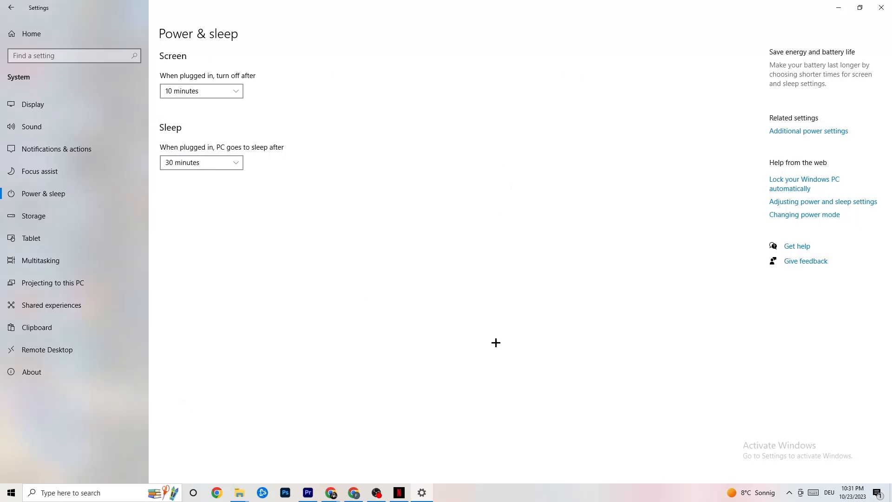
Open the Storage Sense configuration in the storage settings and review the choices for how often it runs
left_click(70, 224)
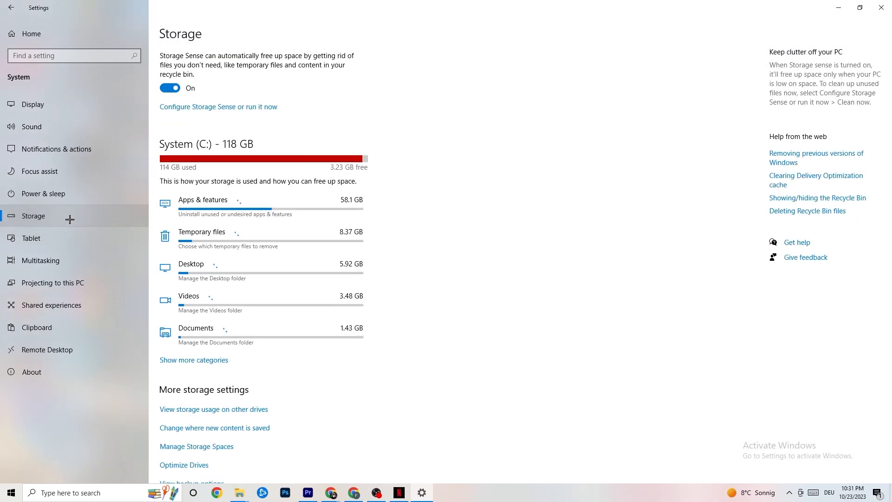
left_click(211, 107)
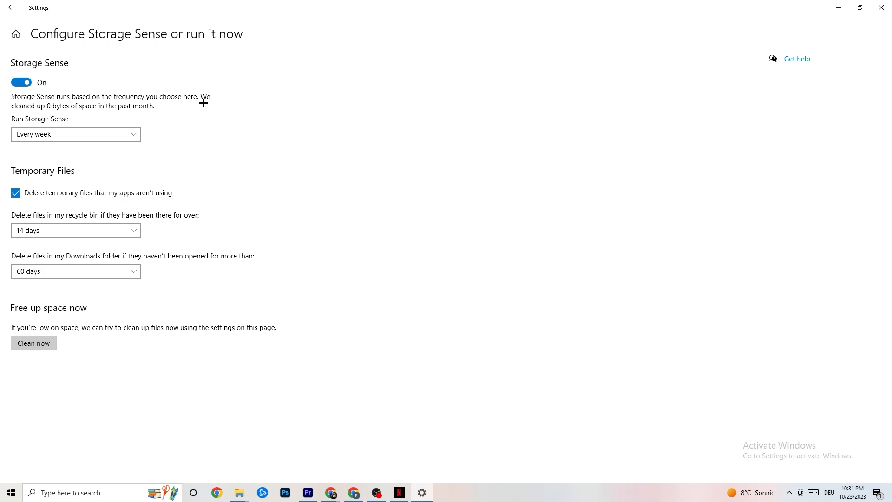
left_click(99, 135)
left_click(95, 135)
left_click(114, 136)
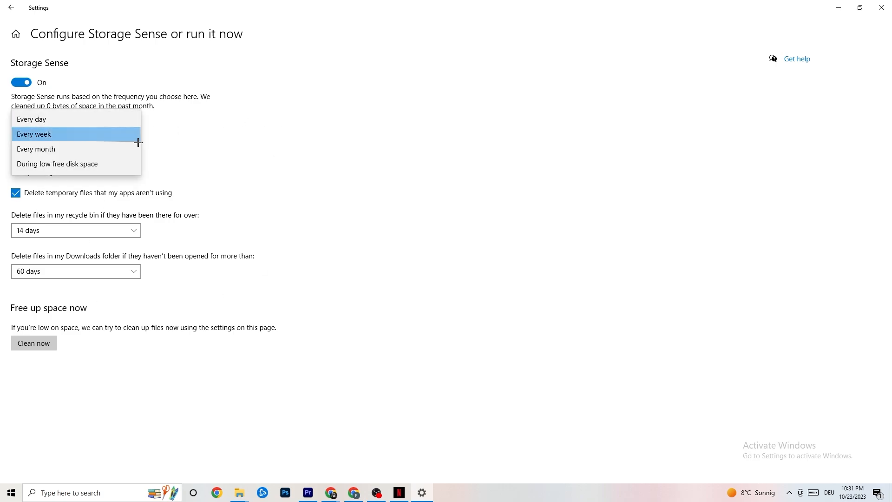
left_click(236, 184)
Review the deletion periods for recycle bin and Downloads files, and return to the Settings home page
left_click(104, 227)
left_click(314, 186)
left_click(111, 271)
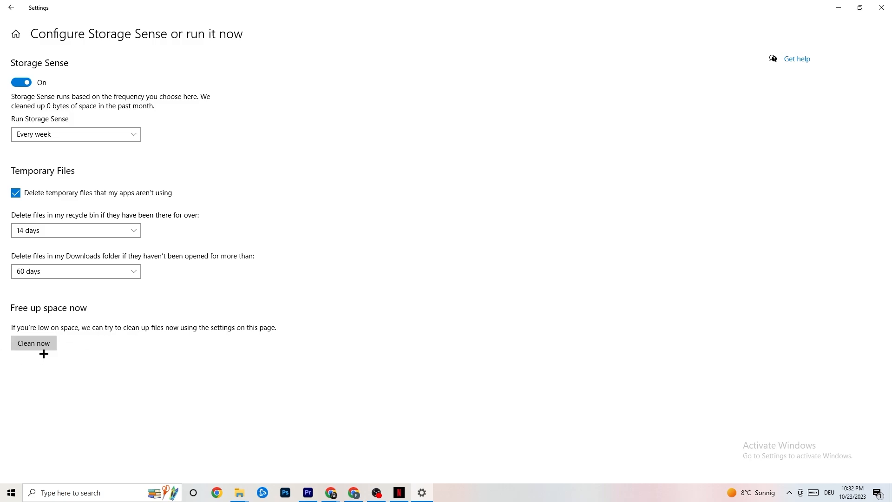
left_click(9, 3)
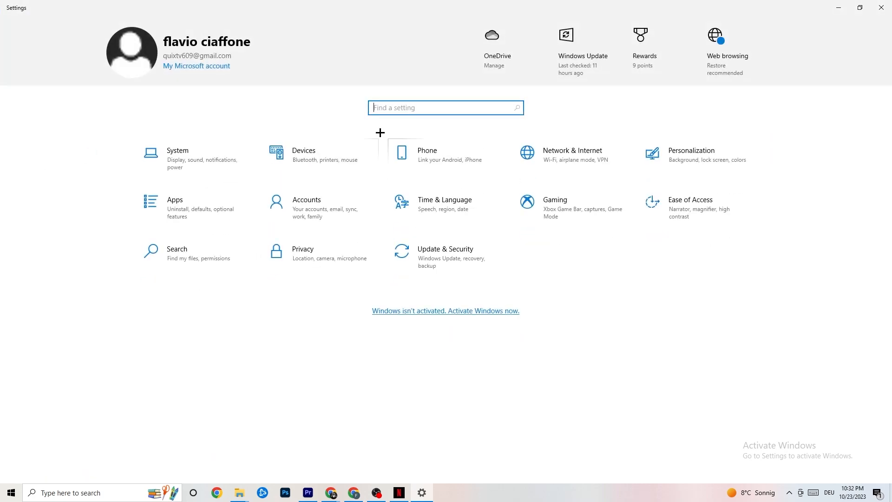
Review the Captures and Game Mode pages in the gaming settings, and return to the Settings home page
left_click(594, 212)
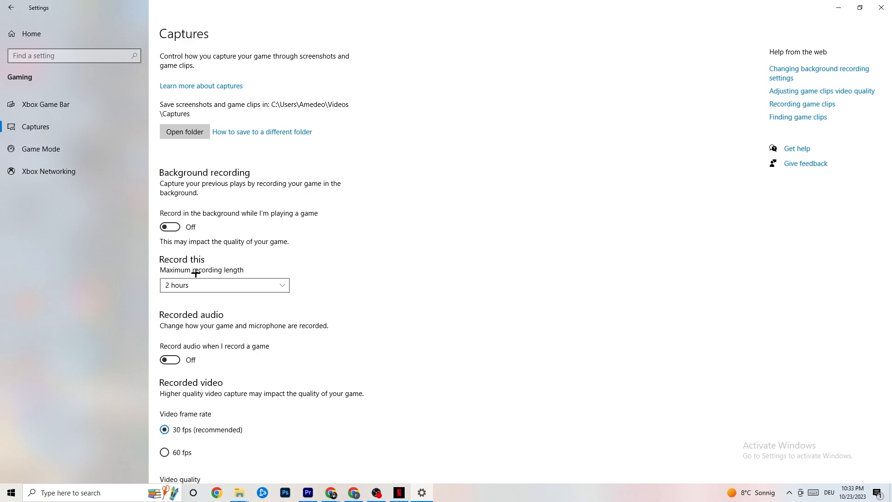
left_click(83, 156)
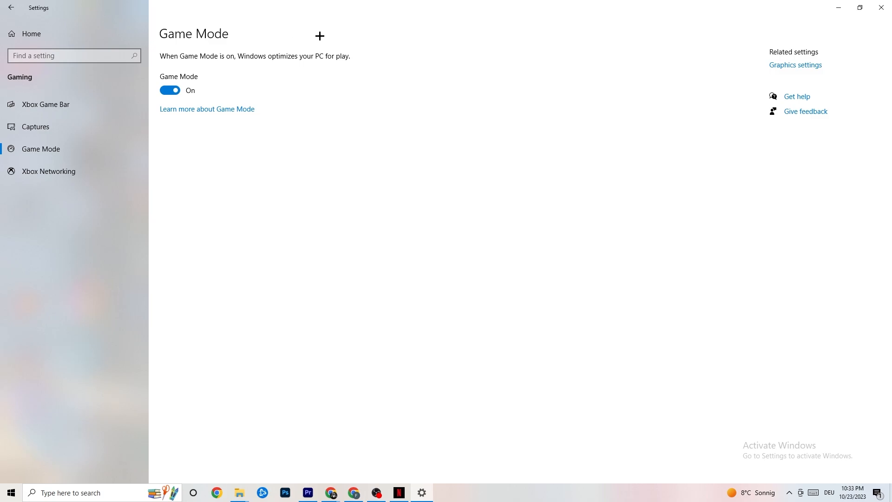
left_click(11, 7)
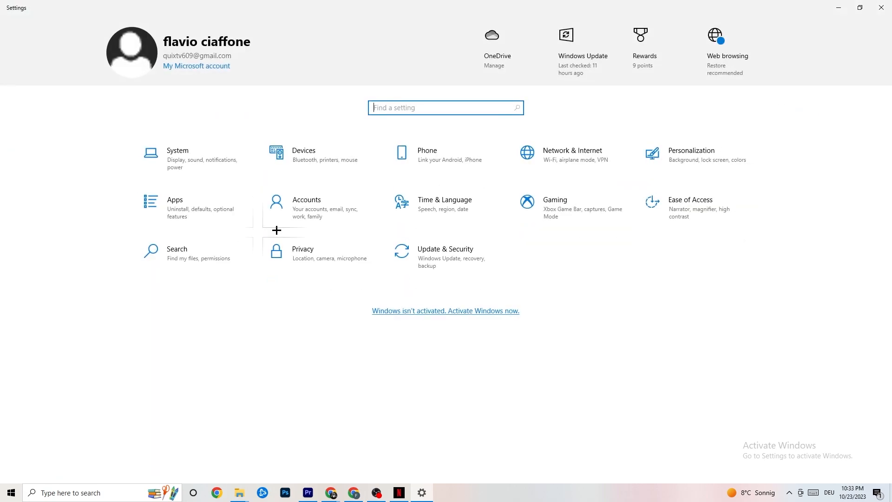
Review the Troubleshoot and Windows Update pages under Update & Security, and close Settings
left_click(468, 266)
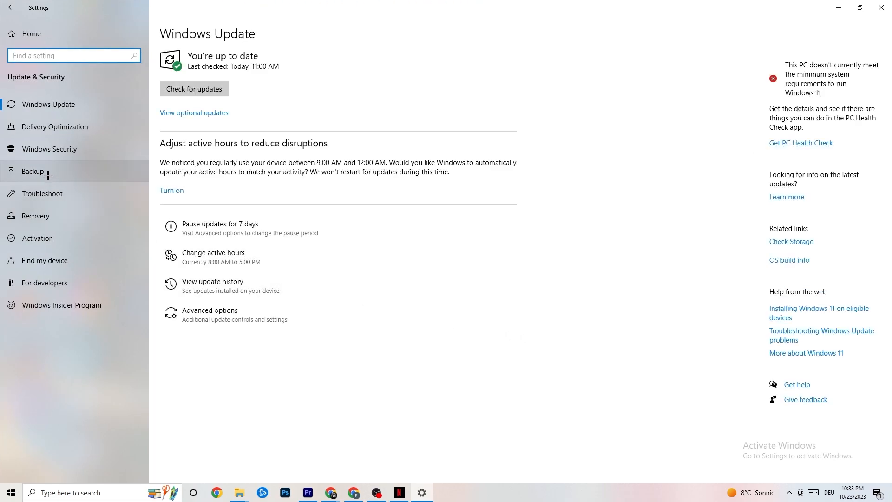
left_click(53, 188)
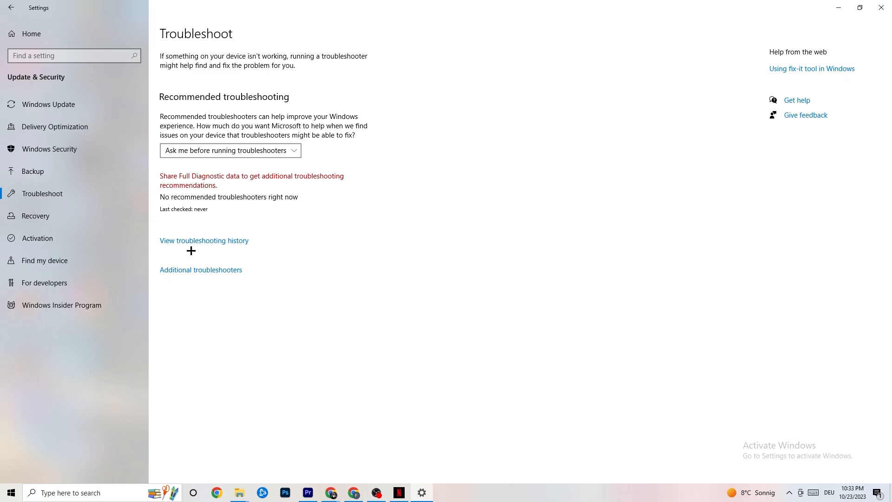
left_click(70, 107)
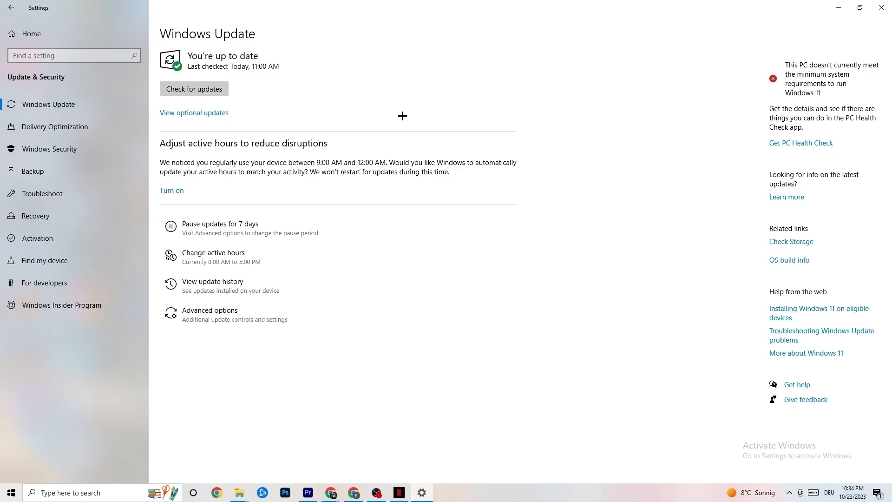
left_click(871, 11)
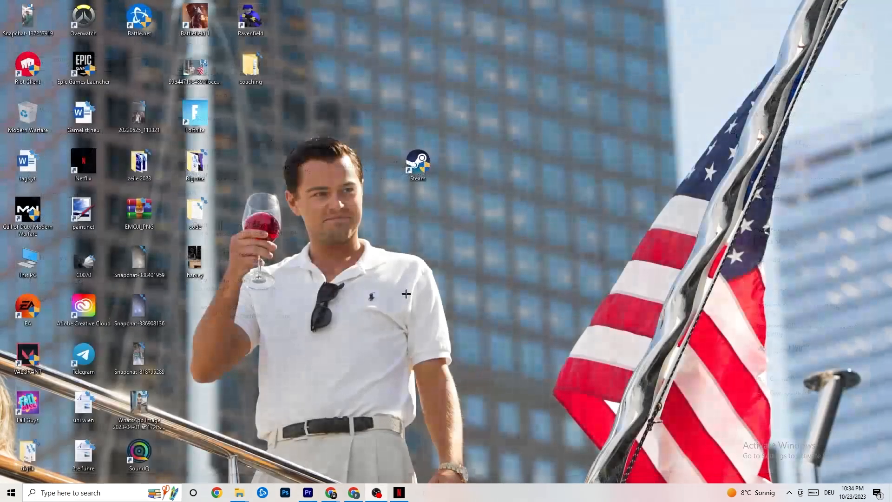